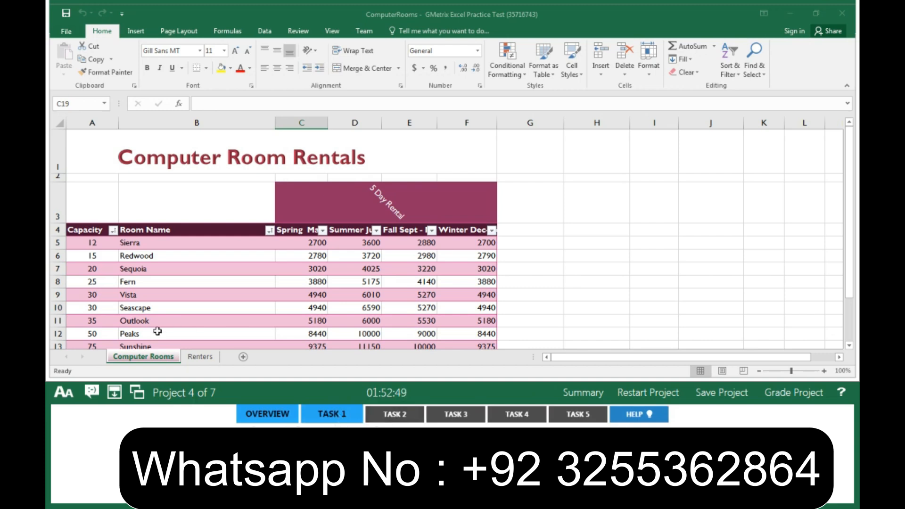
- Rename the Renters worksheet as Customers
{"action": "left_click", "coordinate": [200, 356]}
{"action": "right_click", "coordinate": [200, 359]}
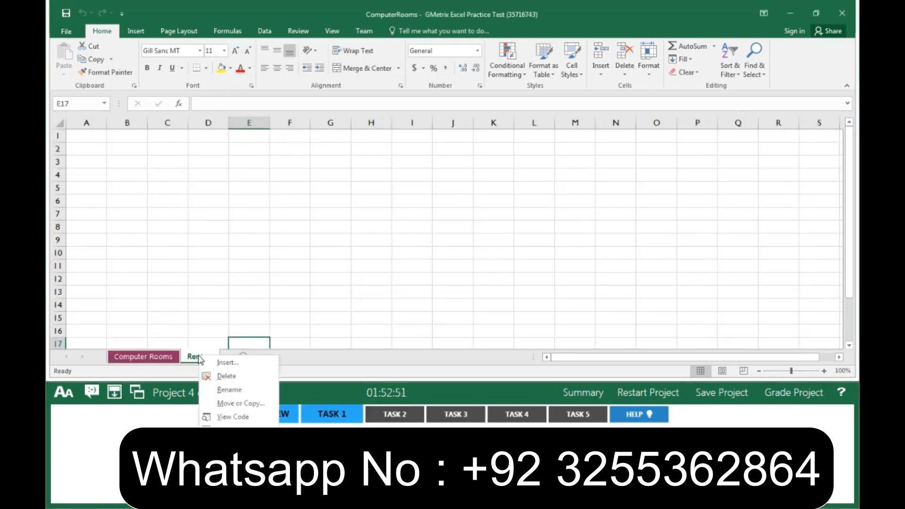
{"action": "left_click", "coordinate": [256, 390]}
{"action": "type", "text": "Customers"}
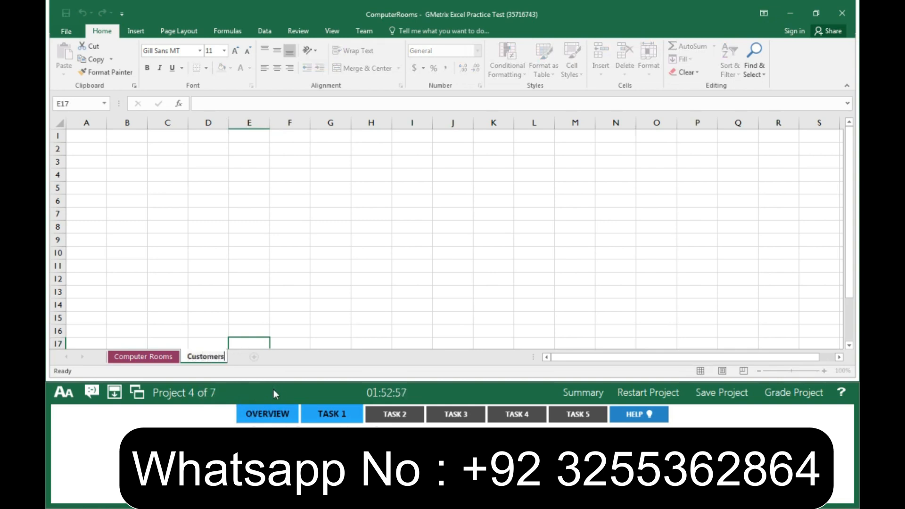
{"action": "key", "text": "Return"}
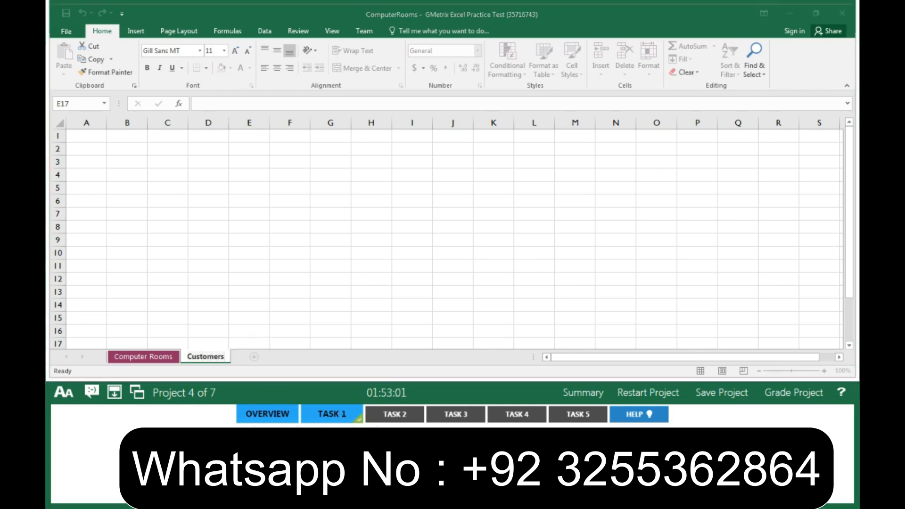
- Set the workbook's Title property to New Rates in the file info properties
{"action": "left_click", "coordinate": [393, 417]}
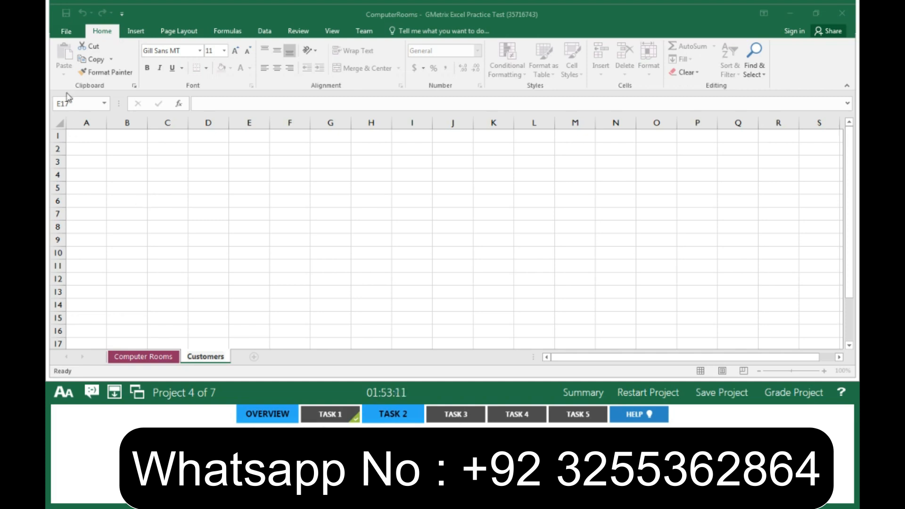
{"action": "left_click", "coordinate": [67, 31]}
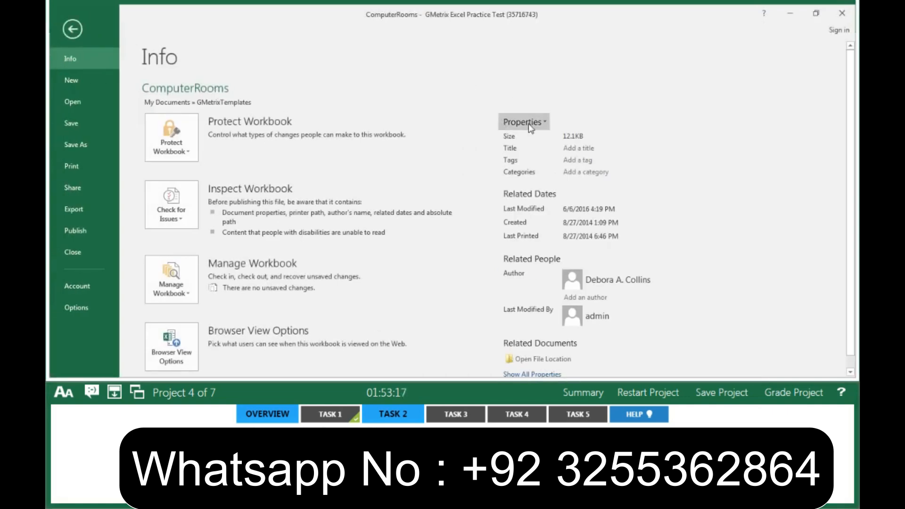
{"action": "left_click", "coordinate": [571, 149]}
{"action": "type", "text": "New Rates"}
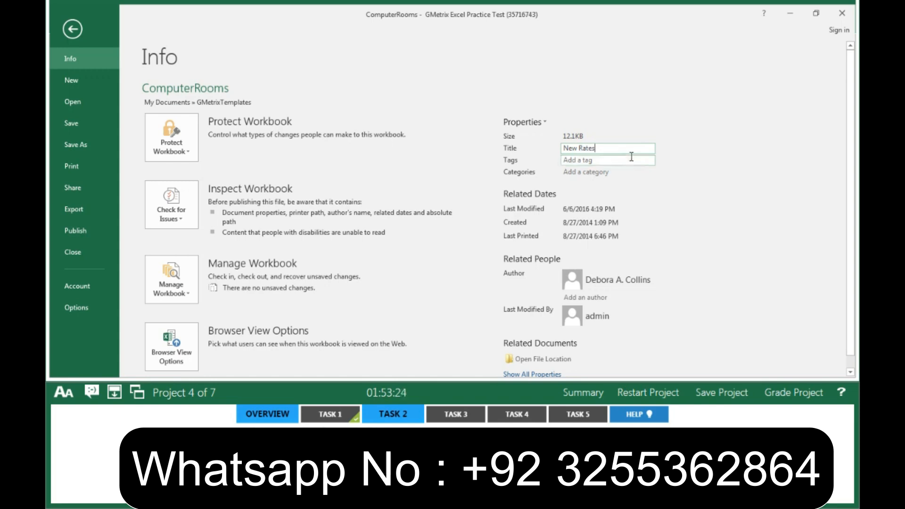
{"action": "key", "text": "Return"}
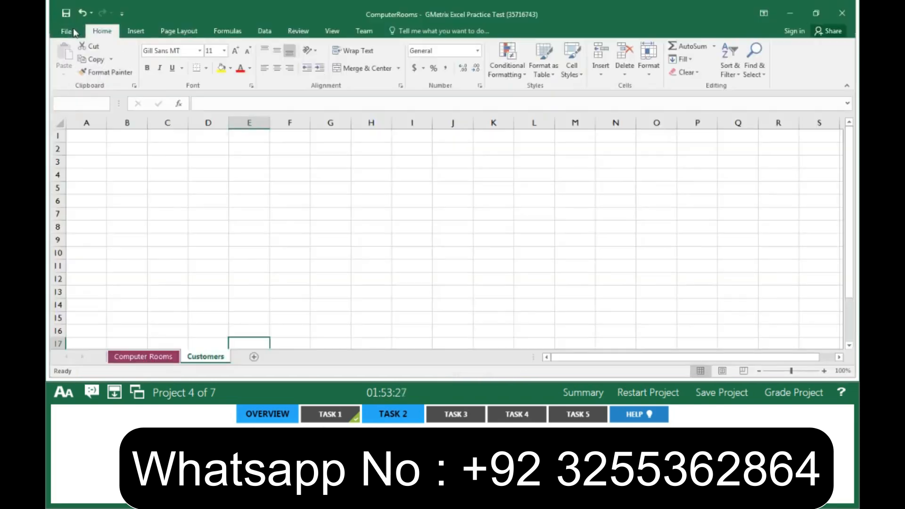
{"action": "left_click", "coordinate": [73, 28]}
- On the Computer Rooms sheet, set the print area to cells A1 through F10
{"action": "left_click", "coordinate": [419, 418]}
{"action": "left_click", "coordinate": [469, 416]}
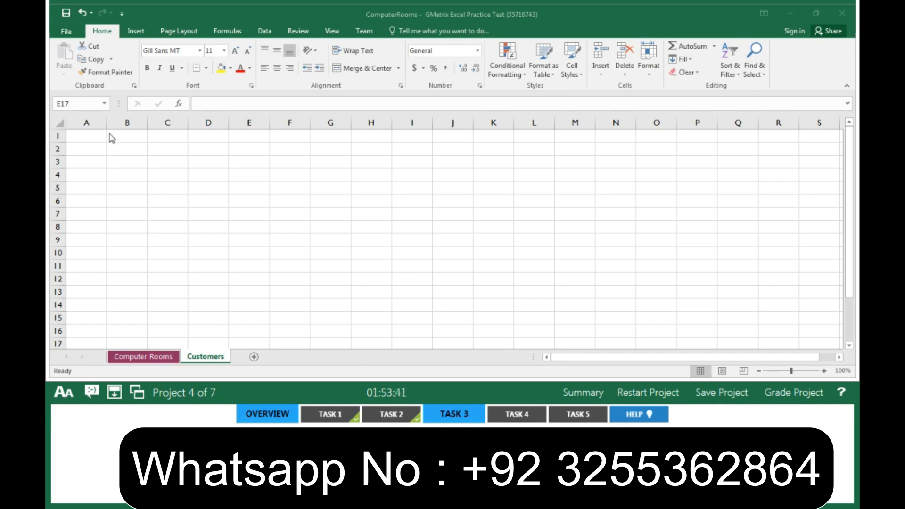
{"action": "left_click", "coordinate": [174, 359]}
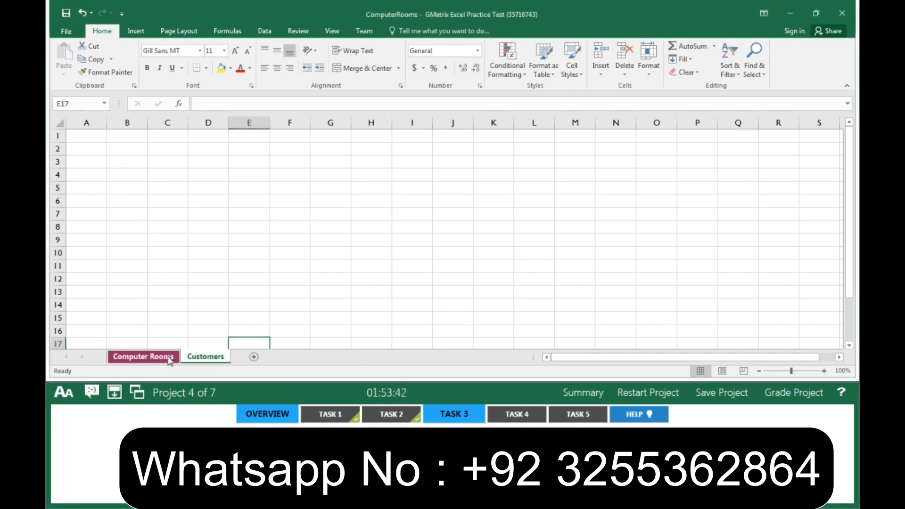
{"action": "left_click", "coordinate": [95, 149]}
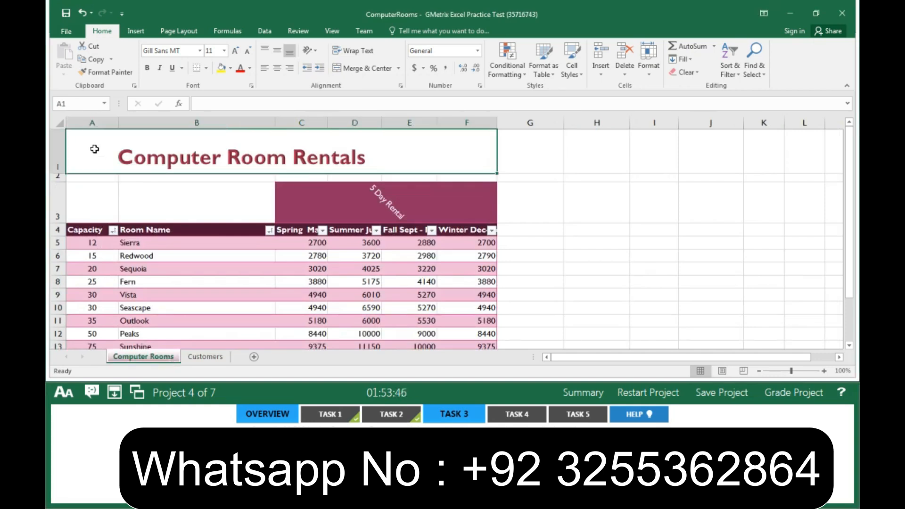
{"action": "left_click_drag", "start_coordinate": [94, 149], "coordinate": [94, 307]}
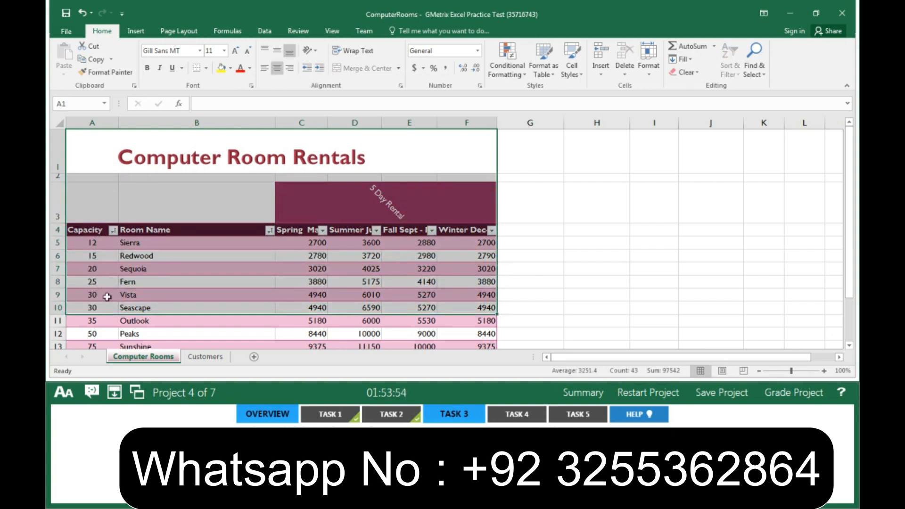
{"action": "left_click", "coordinate": [179, 31]}
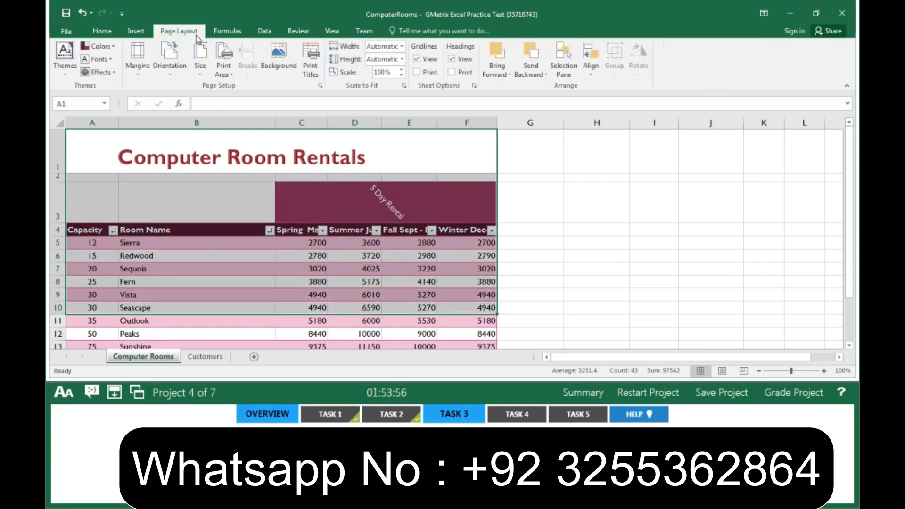
{"action": "left_click", "coordinate": [223, 70]}
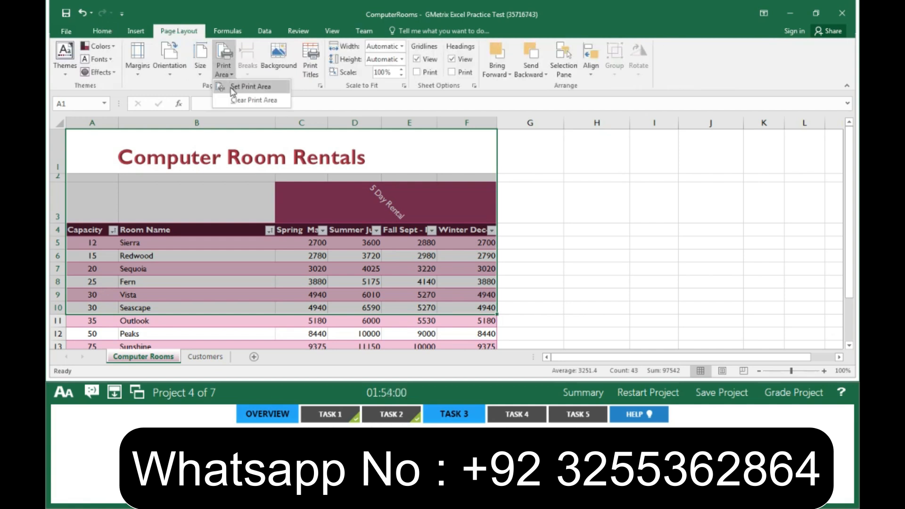
{"action": "left_click", "coordinate": [232, 90]}
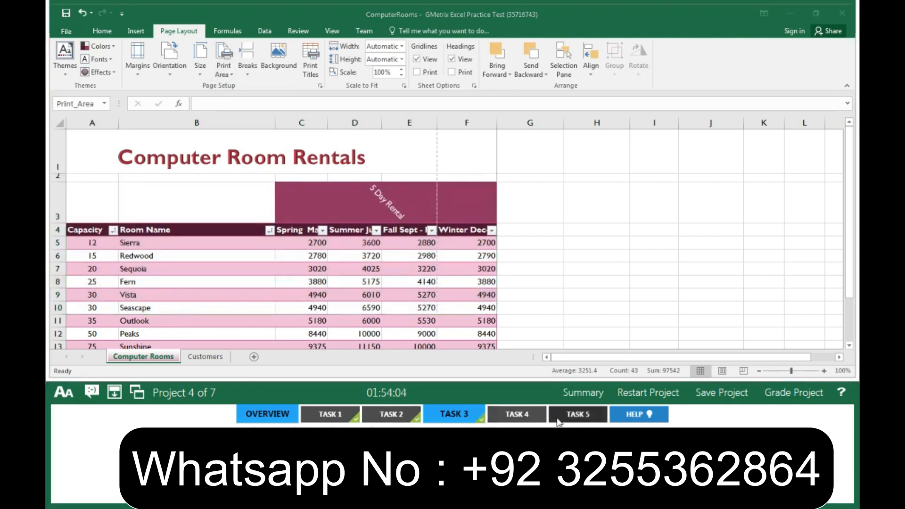
- Create a copy of the Computer Rooms sheet in a new workbook
{"action": "left_click", "coordinate": [531, 417]}
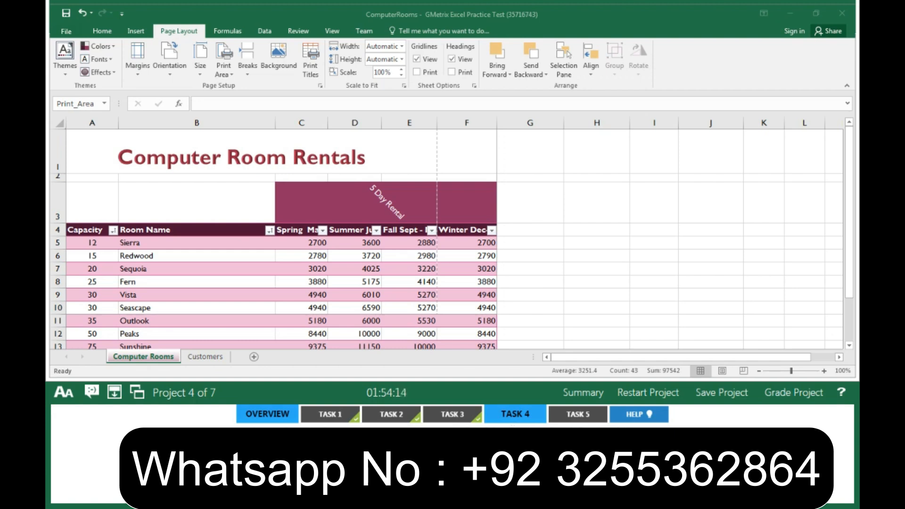
{"action": "right_click", "coordinate": [164, 358]}
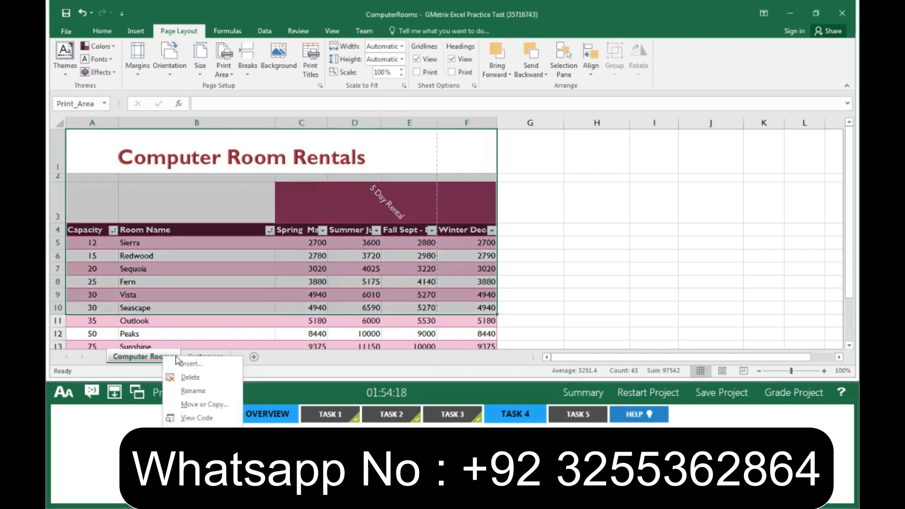
{"action": "left_click", "coordinate": [218, 406]}
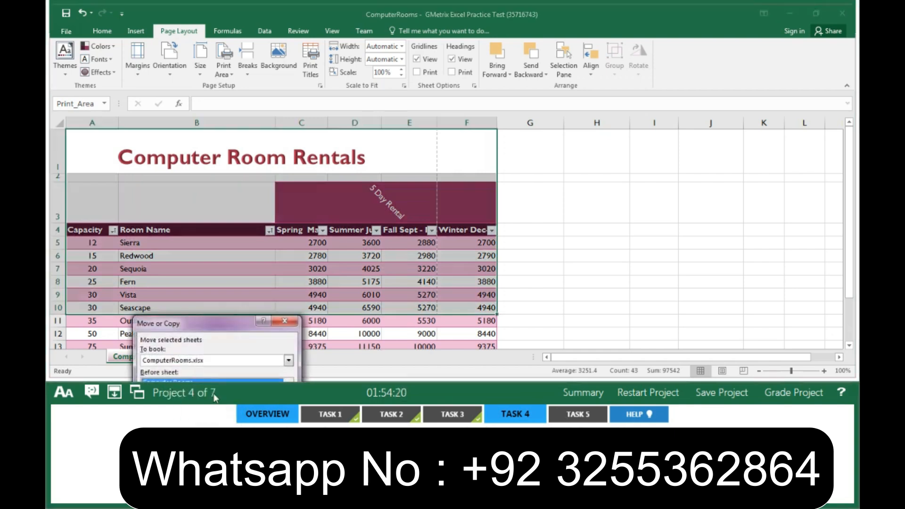
{"action": "left_click_drag", "start_coordinate": [218, 327], "coordinate": [288, 151]}
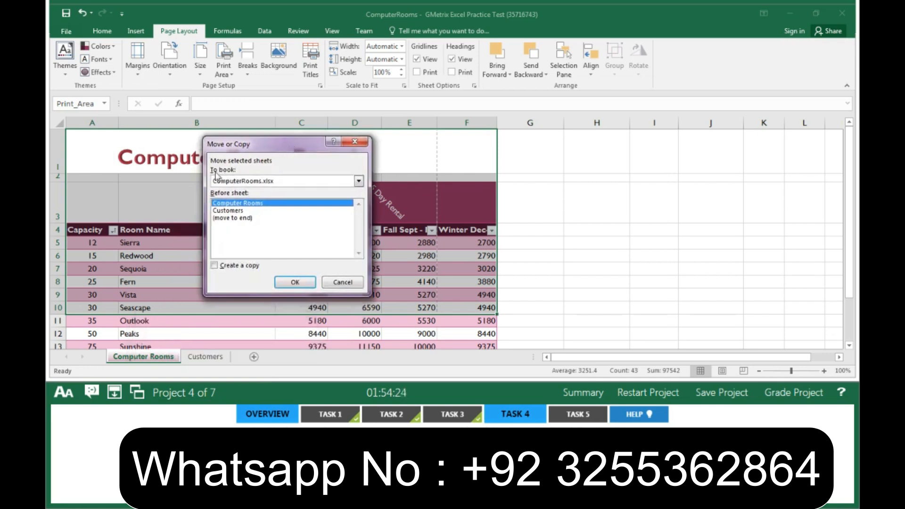
{"action": "left_click", "coordinate": [358, 181]}
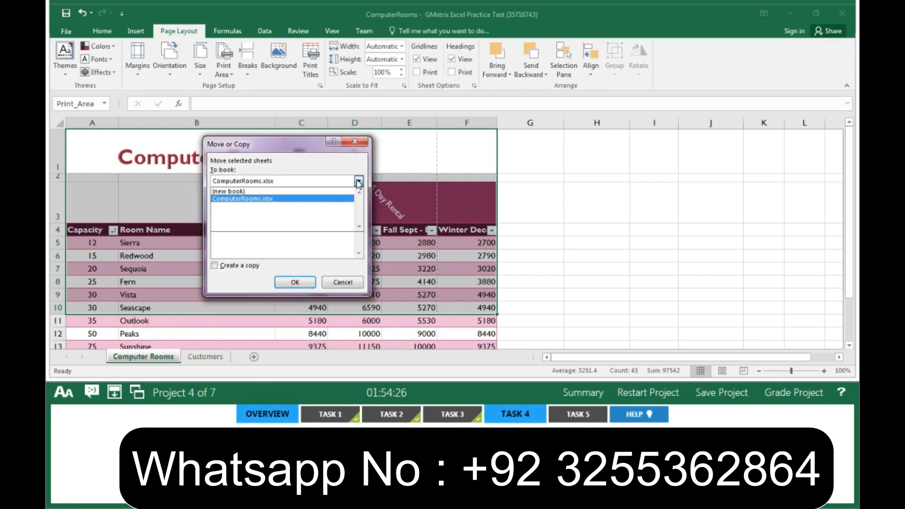
{"action": "left_click", "coordinate": [312, 195]}
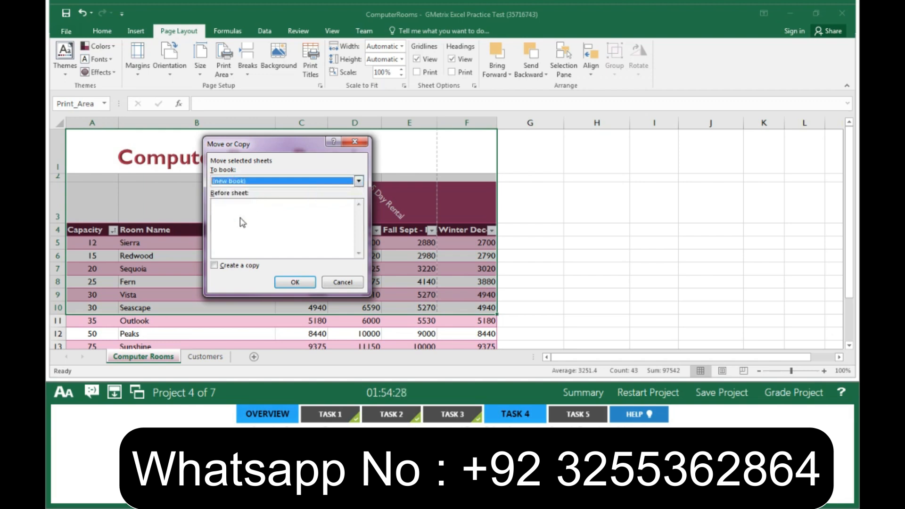
{"action": "left_click", "coordinate": [215, 266]}
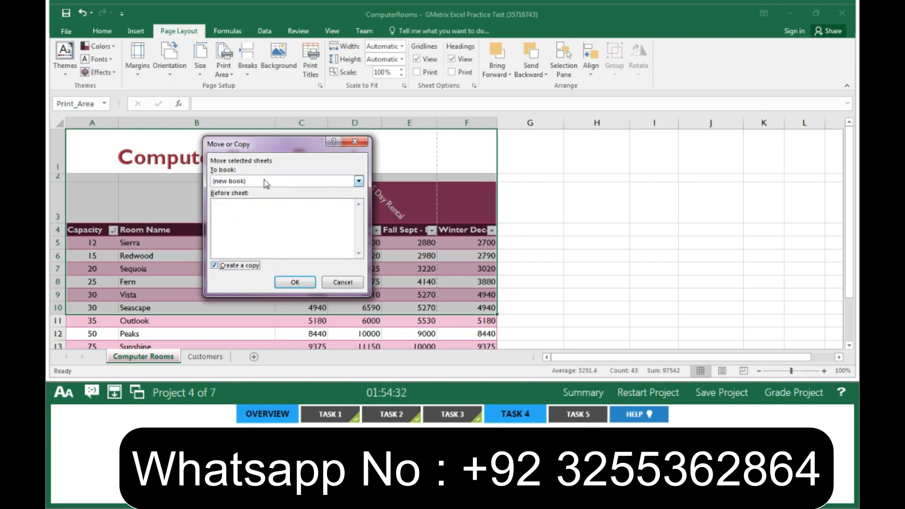
{"action": "left_click", "coordinate": [295, 283]}
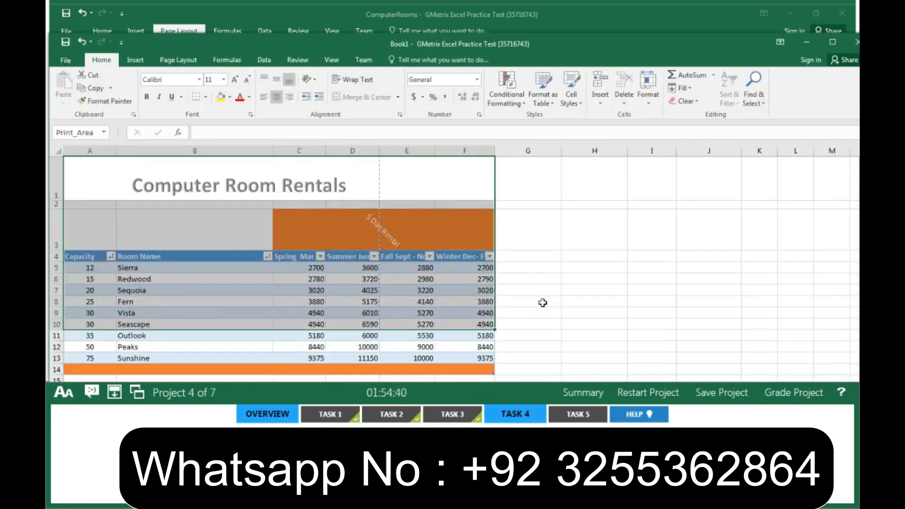
- Save the new workbook as a Web Page named Rent Prices in GMetrixTemplates, then close it
{"action": "left_click_drag", "start_coordinate": [604, 42], "coordinate": [597, 7]}
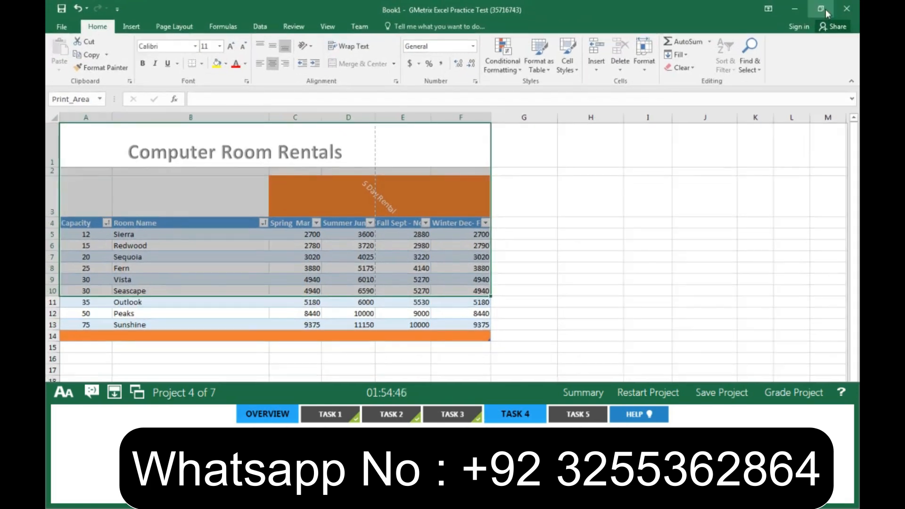
{"action": "left_click", "coordinate": [60, 23]}
{"action": "left_click", "coordinate": [64, 142]}
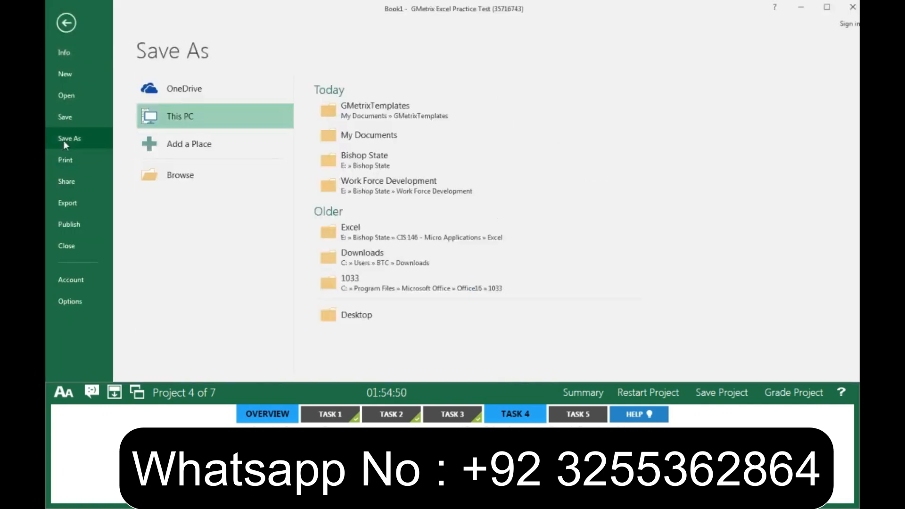
{"action": "left_click", "coordinate": [382, 110]}
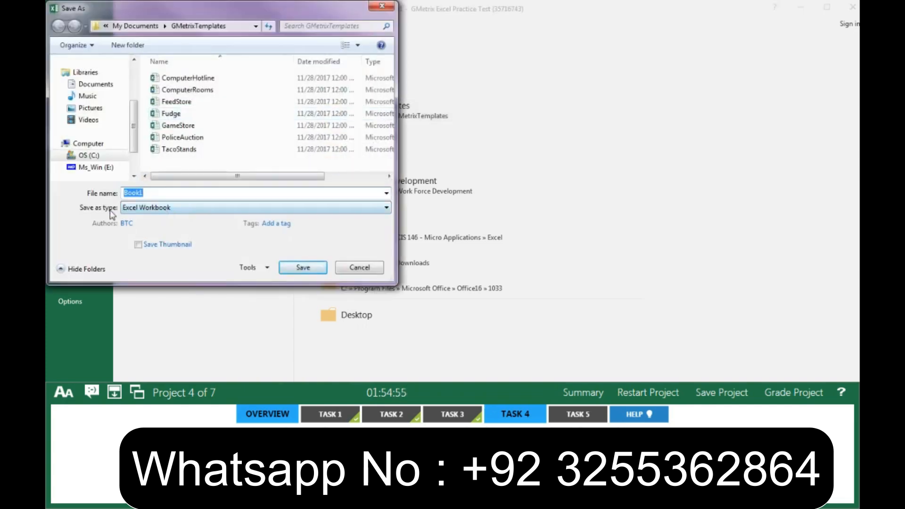
{"action": "left_click", "coordinate": [196, 208]}
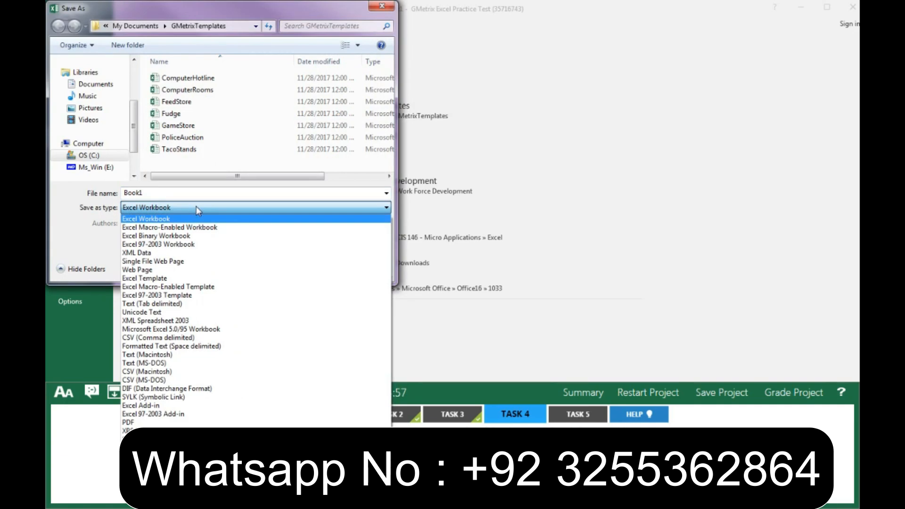
{"action": "left_click", "coordinate": [137, 270]}
{"action": "left_click_drag", "start_coordinate": [176, 193], "coordinate": [108, 195]}
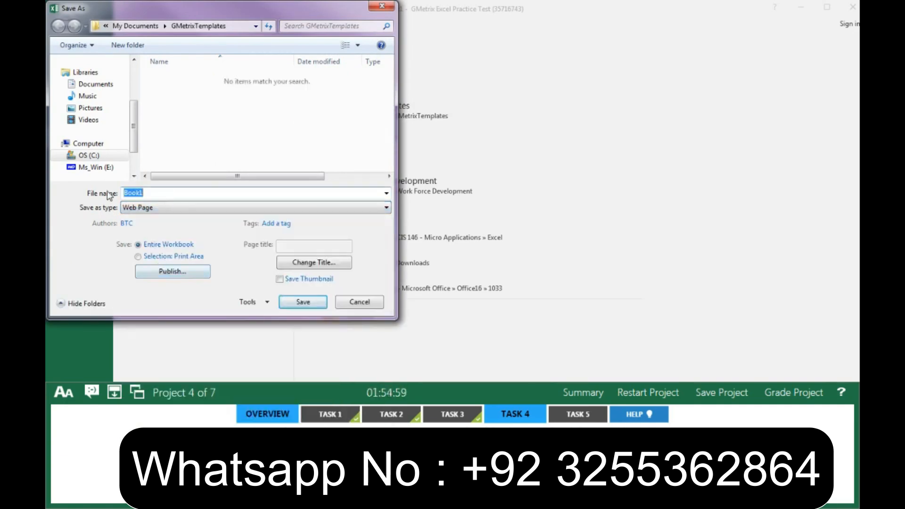
{"action": "type", "text": "Rent Prices"}
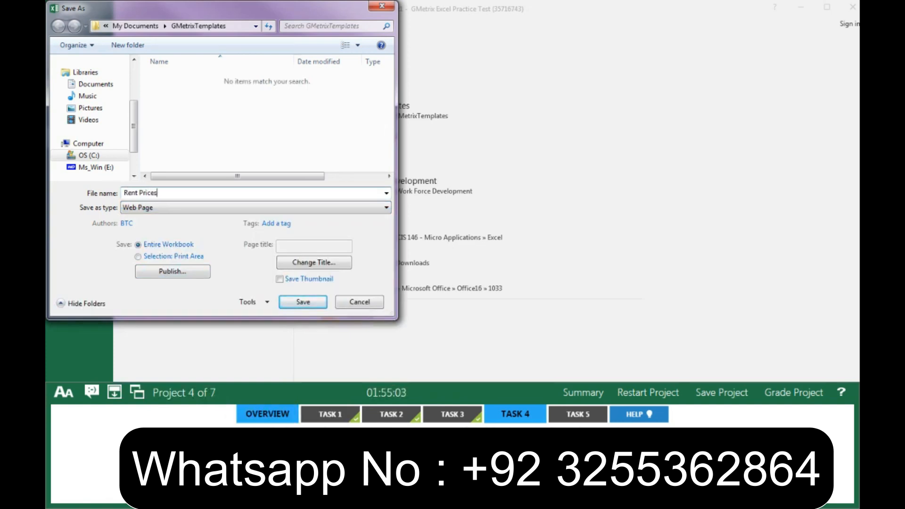
{"action": "left_click", "coordinate": [303, 301]}
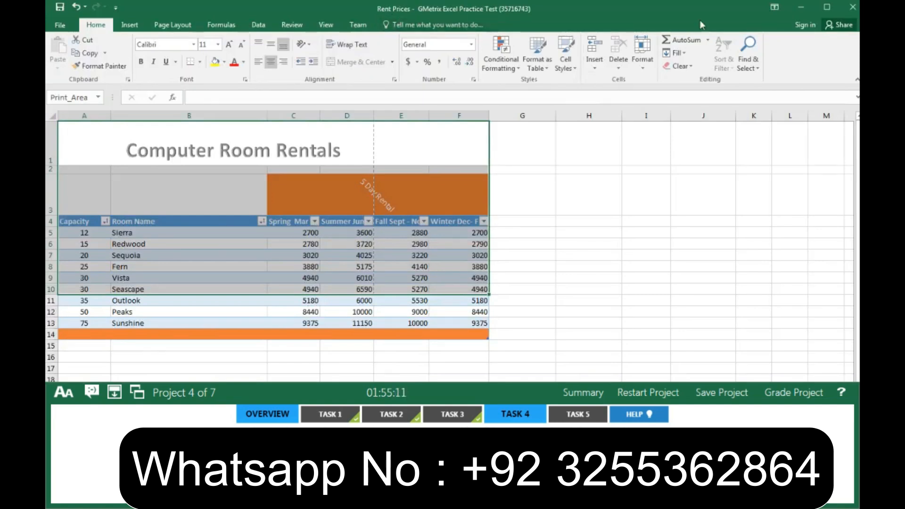
{"action": "left_click", "coordinate": [853, 7]}
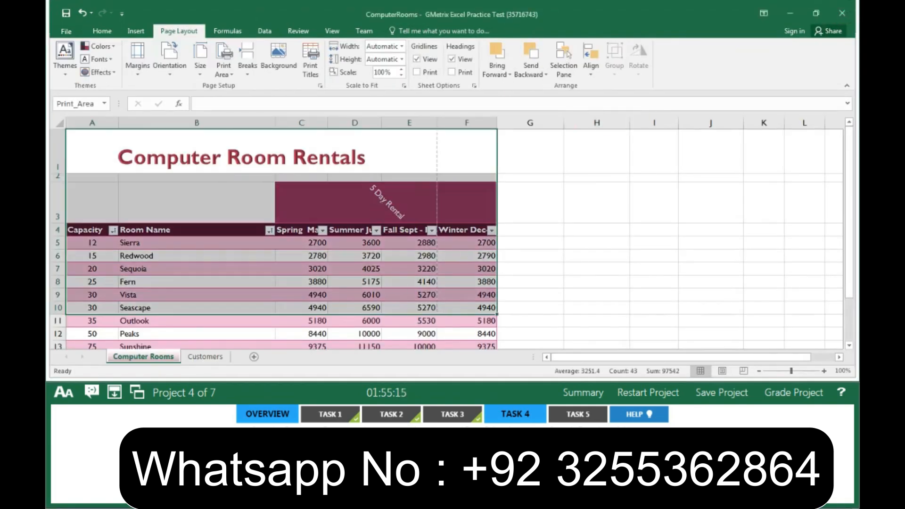
- Apply text wrapping to the table's header row 4 on the Computer Rooms sheet
{"action": "left_click", "coordinate": [522, 417]}
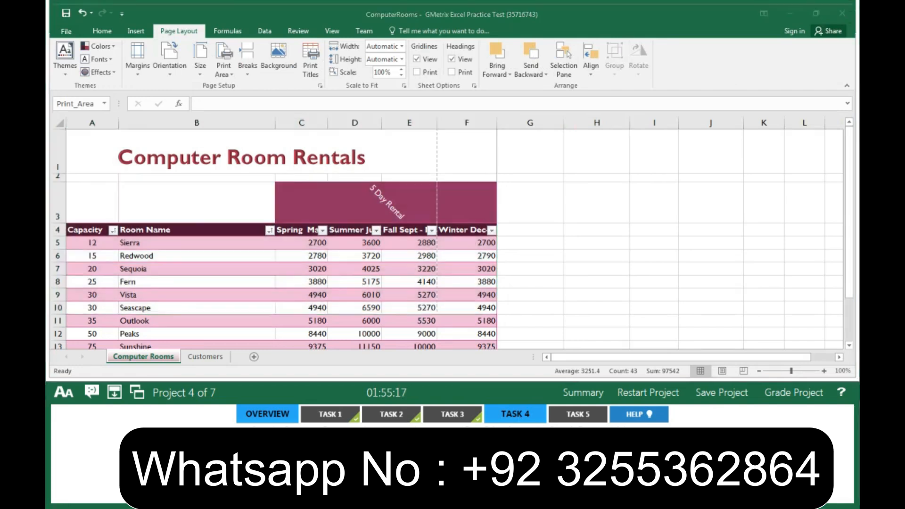
{"action": "left_click", "coordinate": [565, 417]}
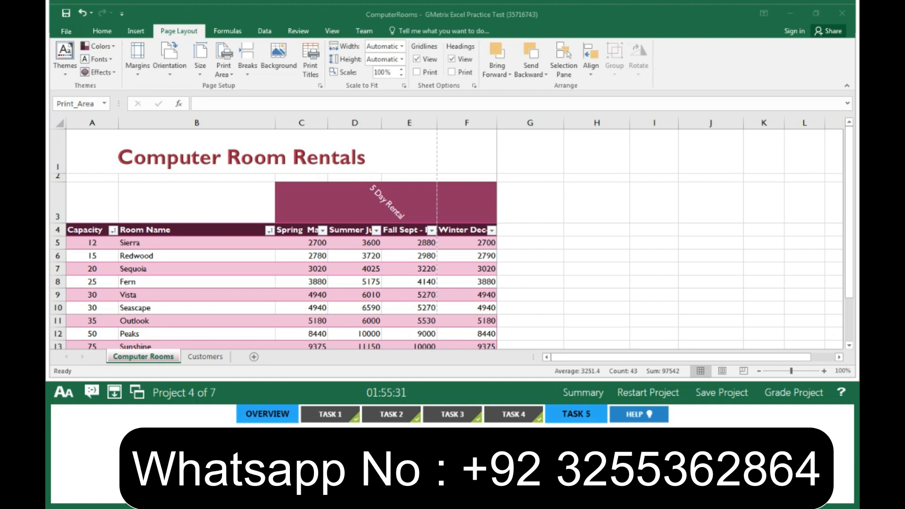
{"action": "left_click", "coordinate": [142, 358]}
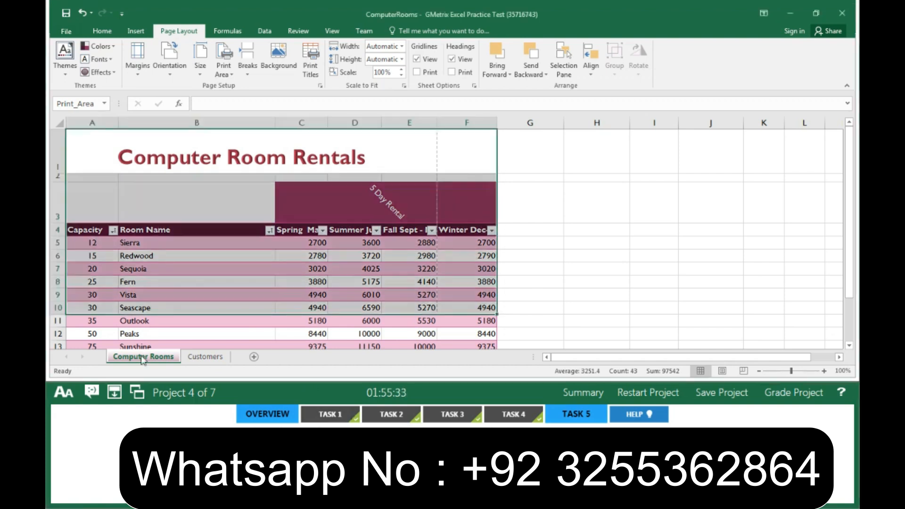
{"action": "left_click", "coordinate": [56, 229]}
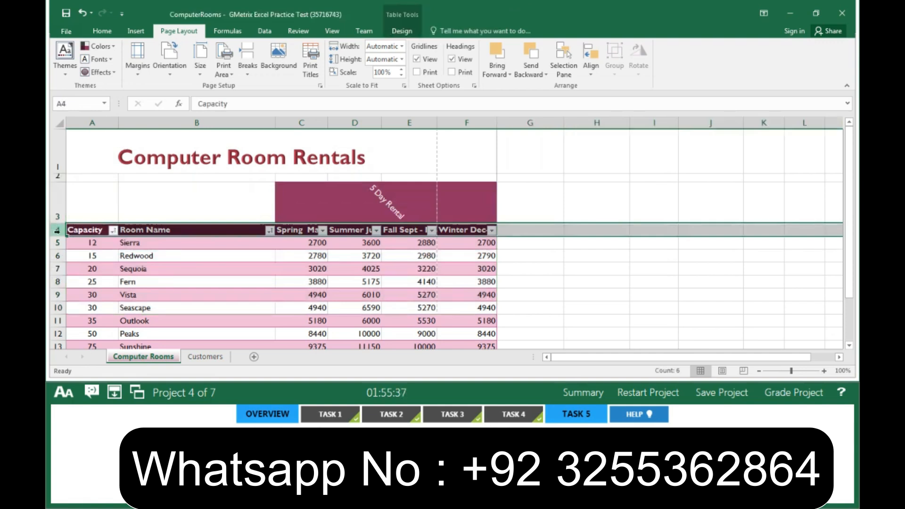
{"action": "left_click", "coordinate": [113, 34]}
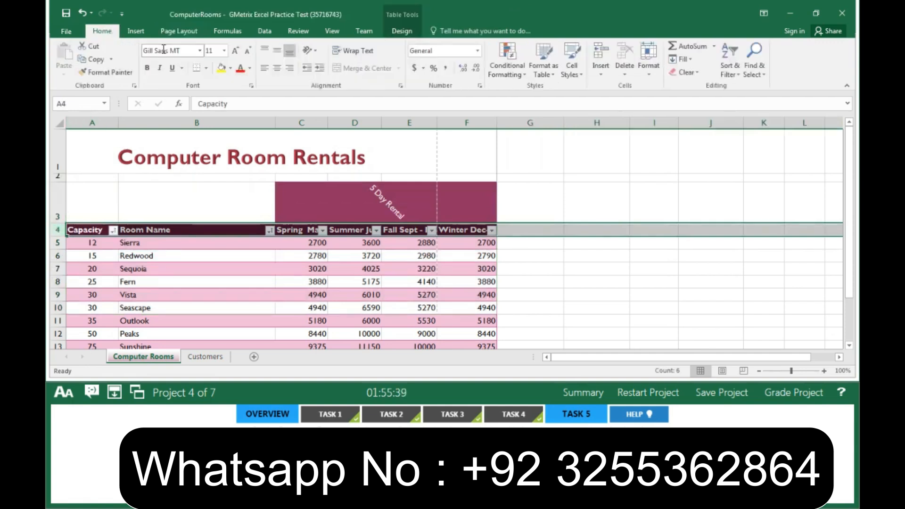
{"action": "left_click", "coordinate": [363, 57]}
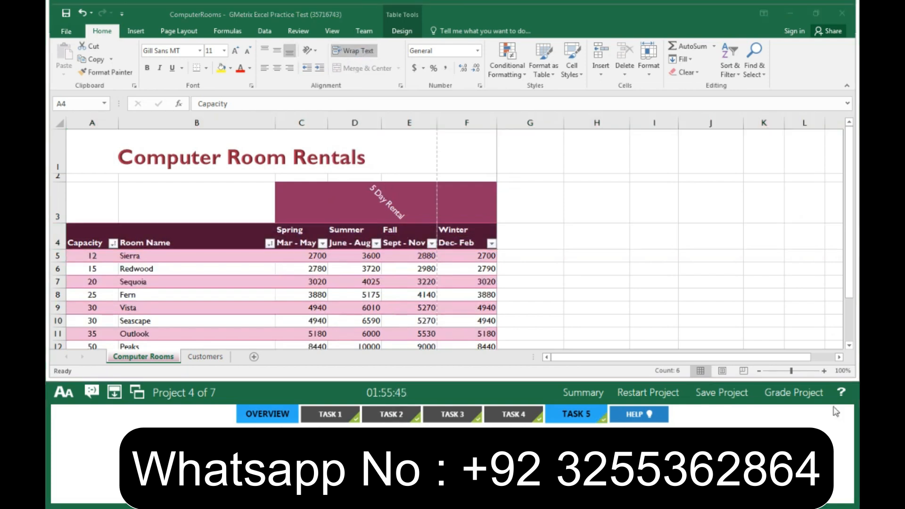
- Submit the project for grading
{"action": "left_click", "coordinate": [786, 392]}
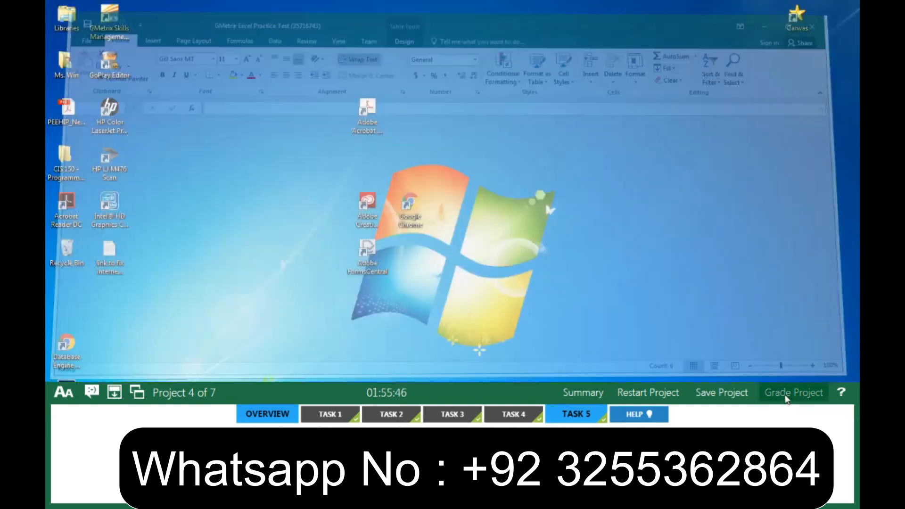